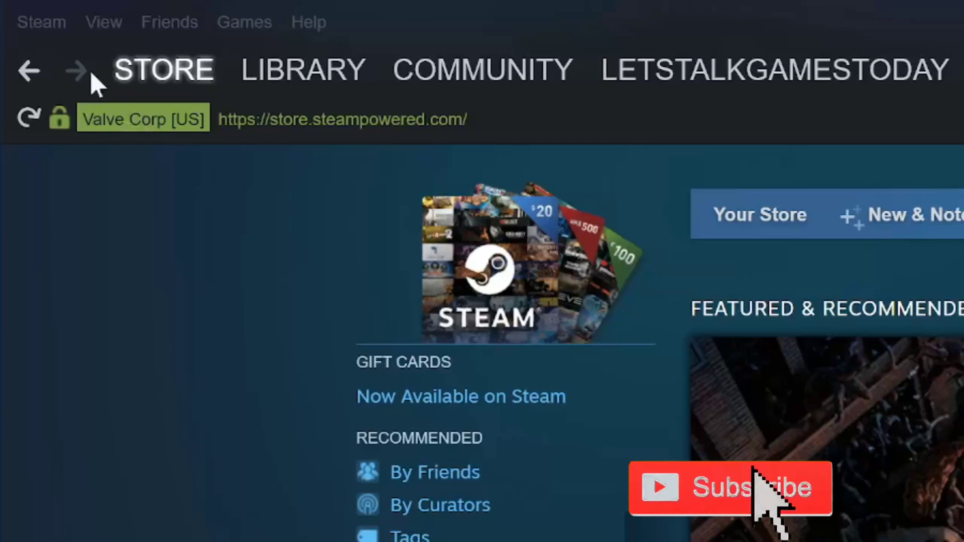
Step: Open Steam Settings from the Steam menu, landing on the Downloads page
click(64, 31)
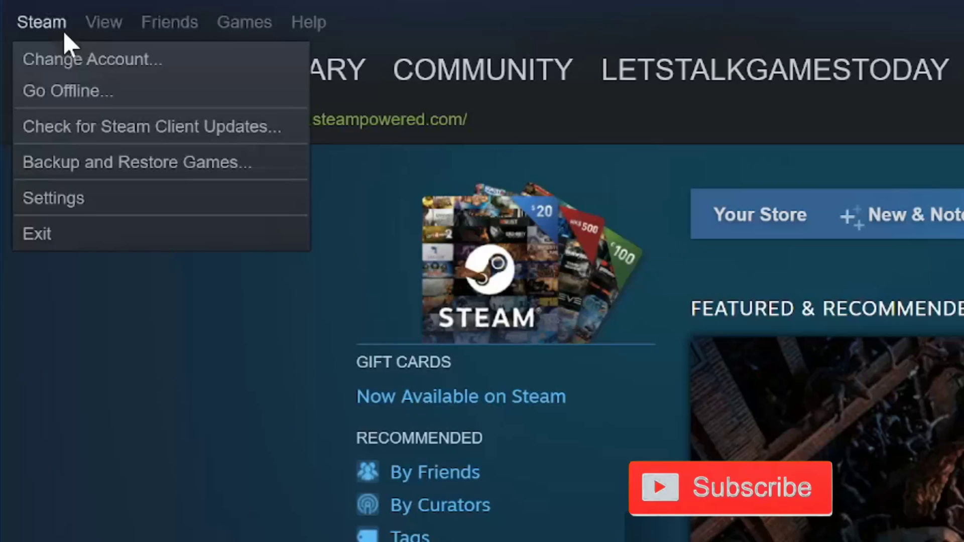
click(84, 206)
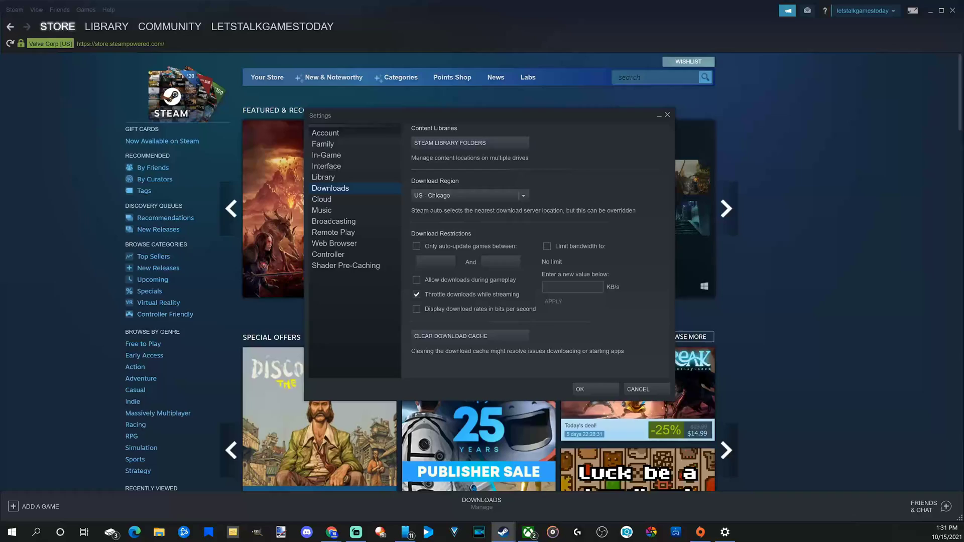
Step: Open the Storage Manager through Steam Library Folders under Content Libraries
click(469, 142)
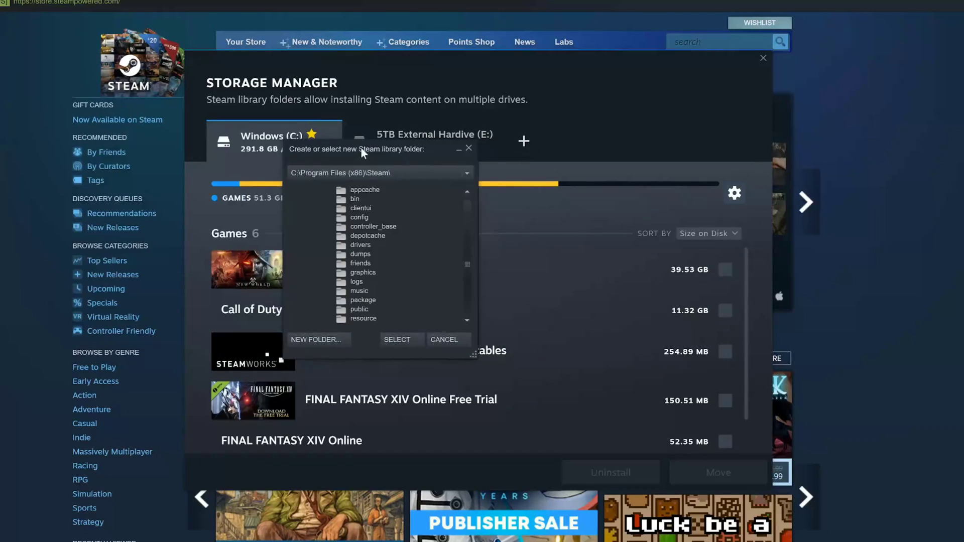
Step: Browse to the E: drive and select the existing SteamLibrary folder, cancelling a new folder
drag(441, 150, 447, 150)
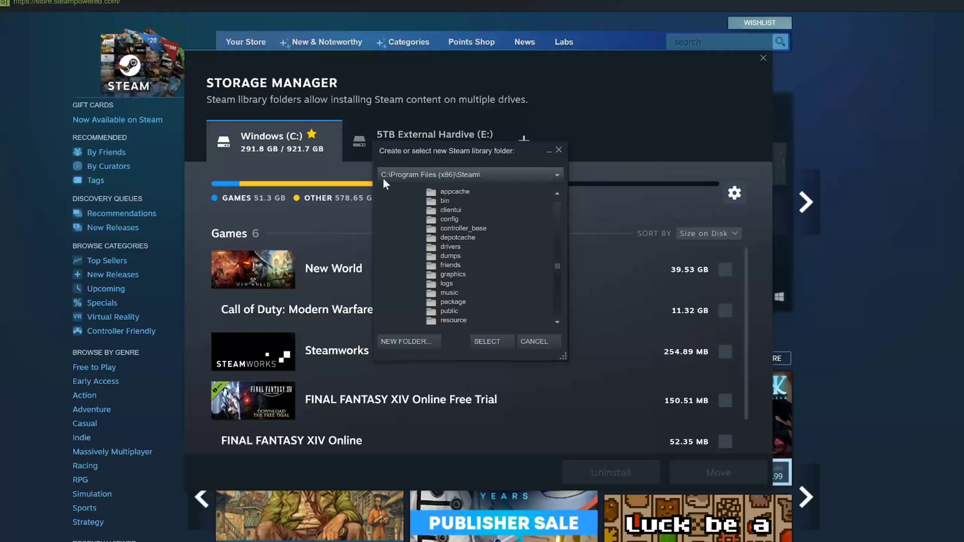
click(558, 174)
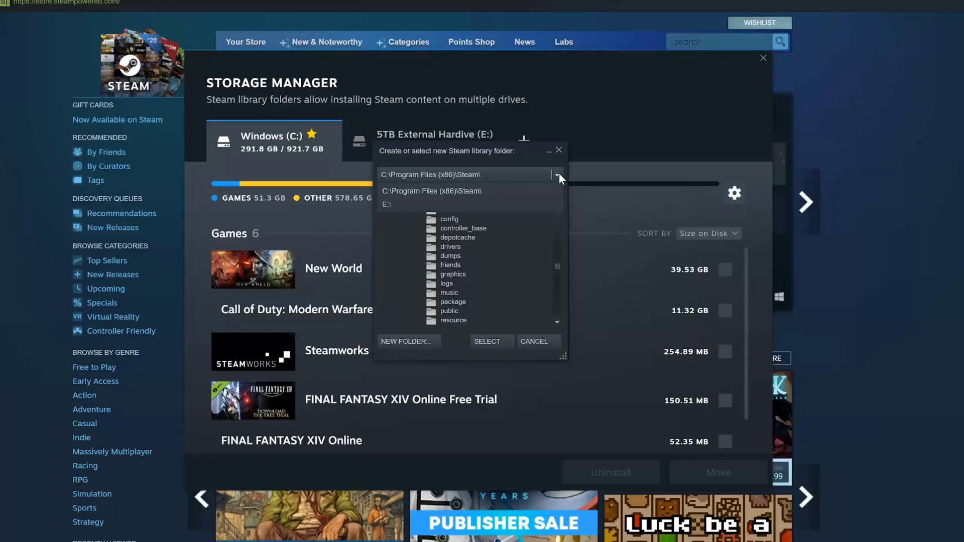
click(493, 204)
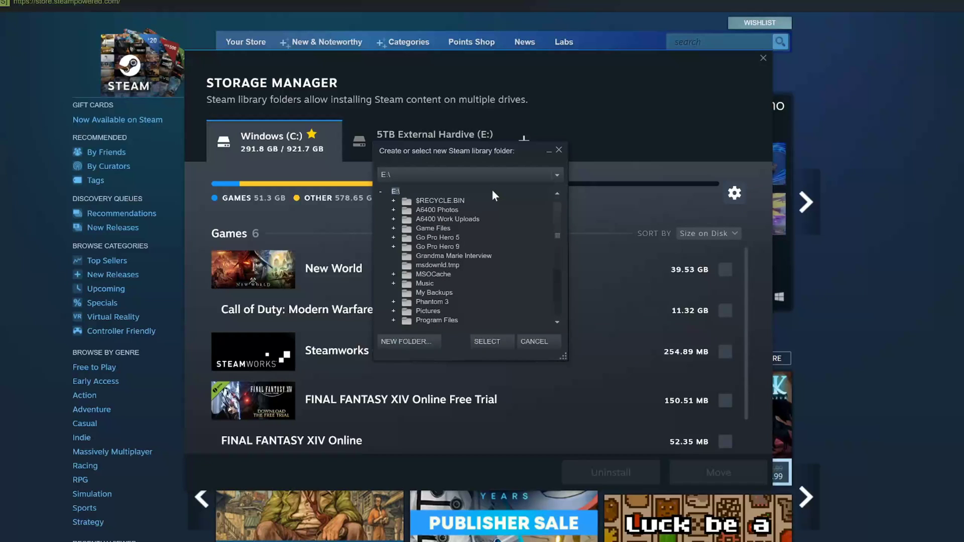
mouse_move(556, 219)
mouse_down()
mouse_move(553, 282)
mouse_move(552, 215)
mouse_move(553, 259)
mouse_move(433, 344)
mouse_up()
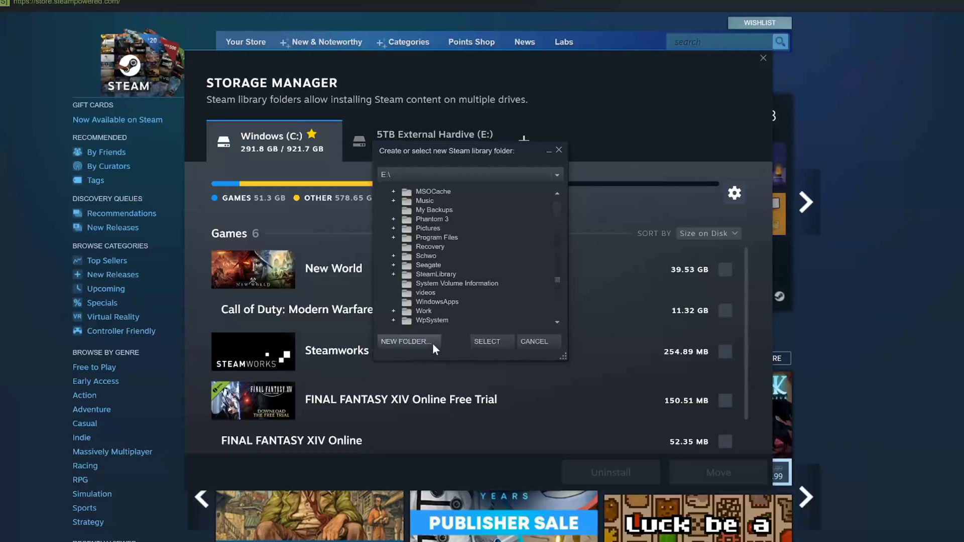
click(432, 343)
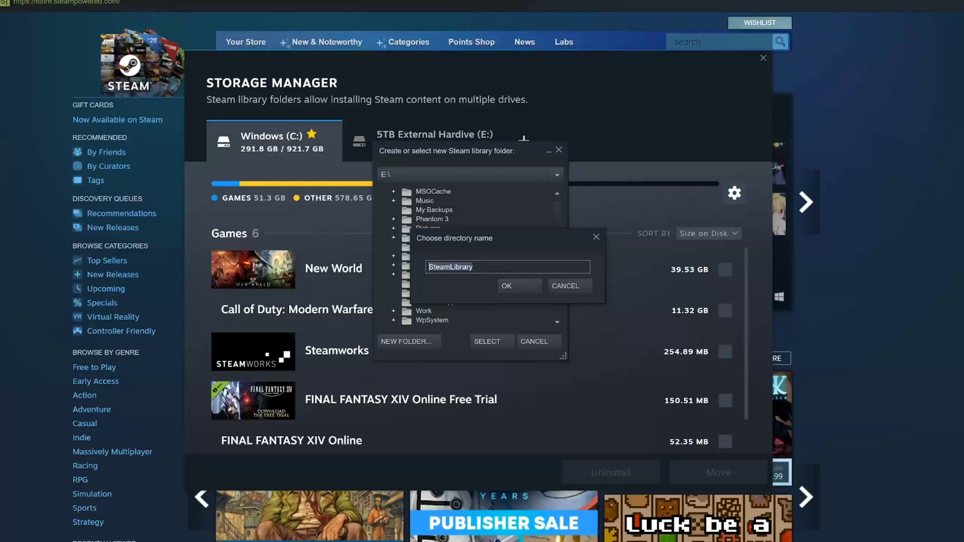
click(577, 289)
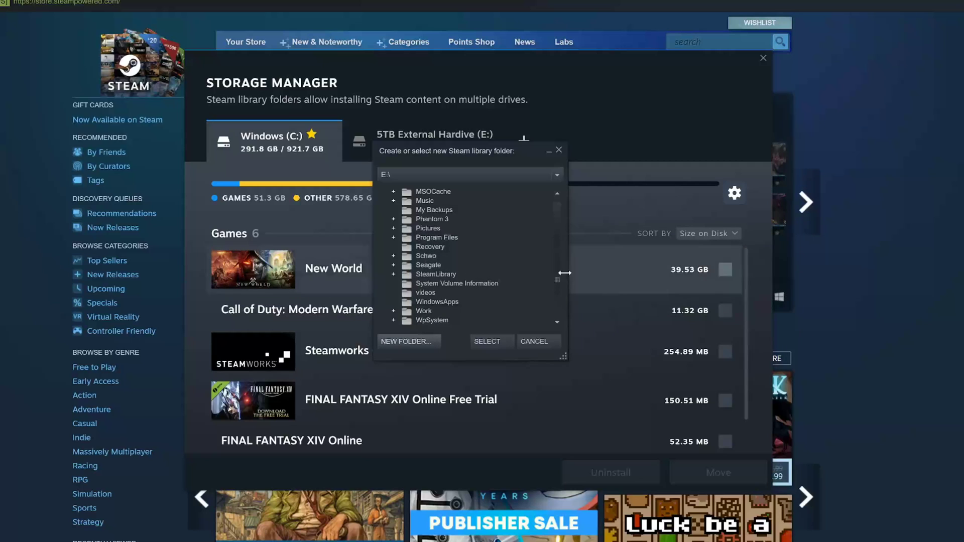
click(436, 274)
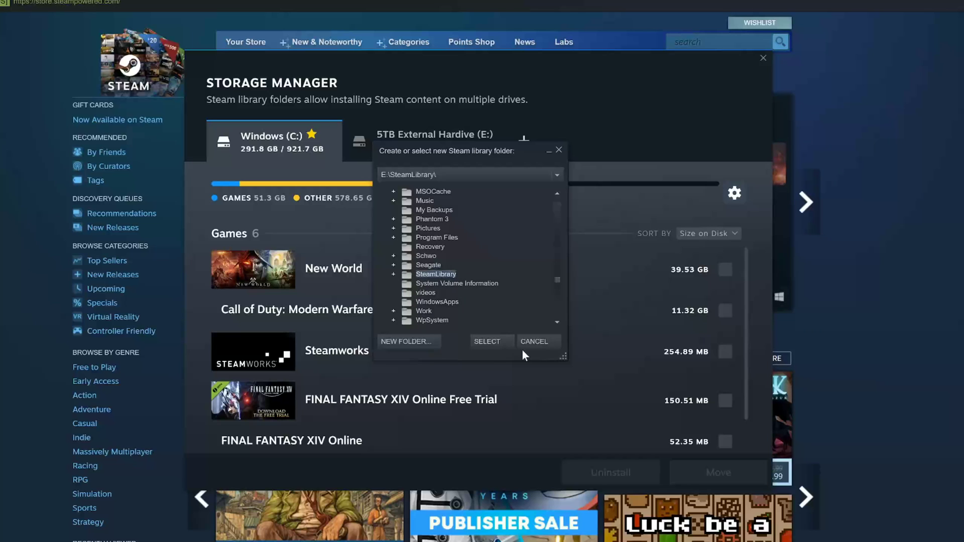
Step: Close the folder picker, show the 5TB External Hardive (E:) games, and tick Splitgate
click(559, 151)
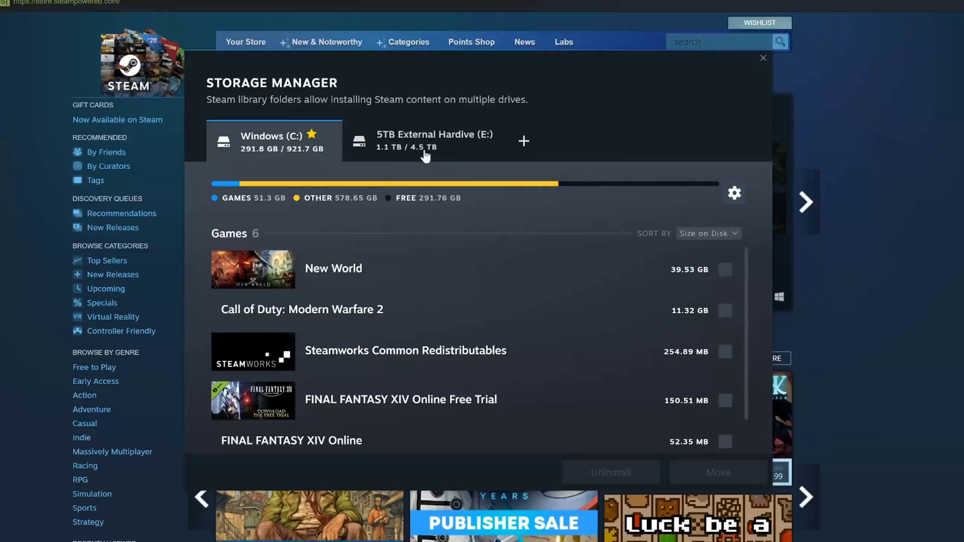
click(425, 157)
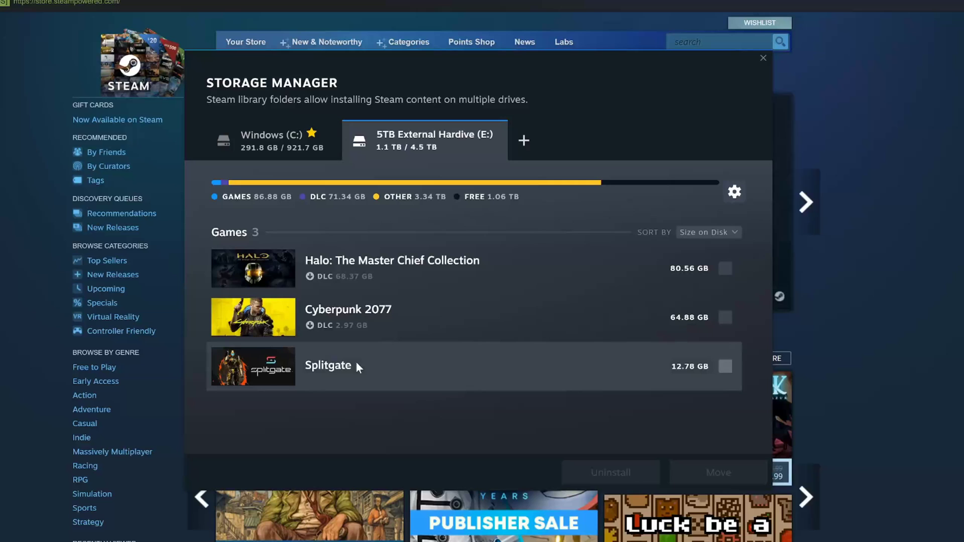
click(726, 368)
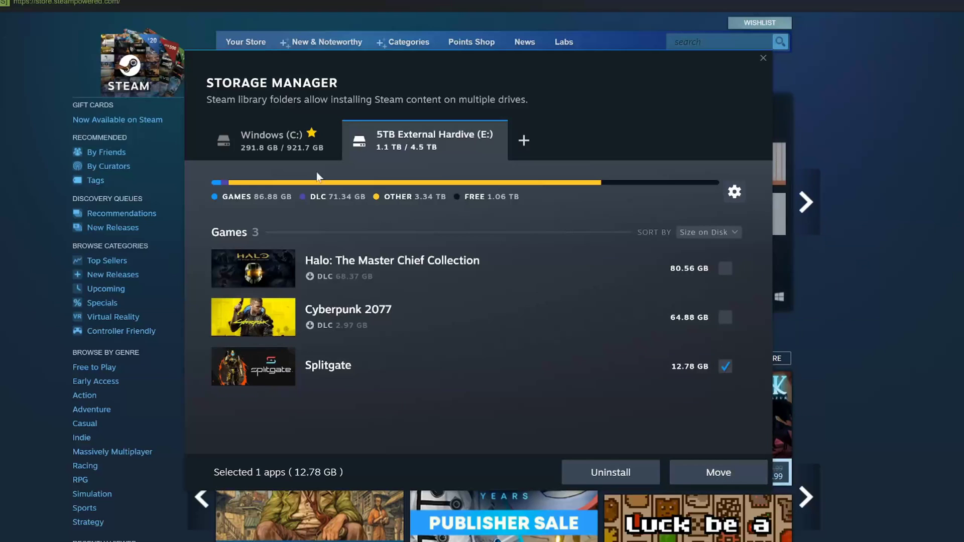
Step: Move Splitgate to Drive C: as the target drive
click(711, 477)
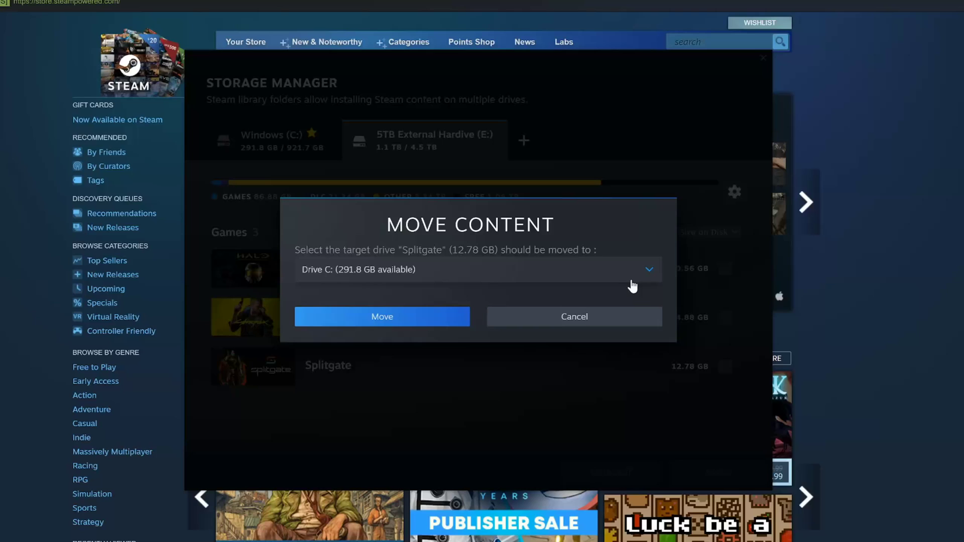
click(651, 276)
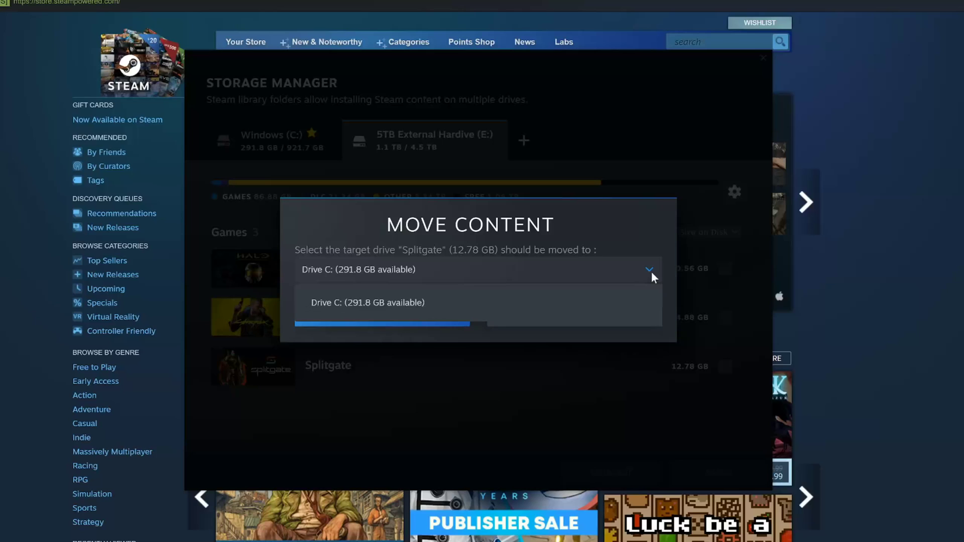
click(440, 302)
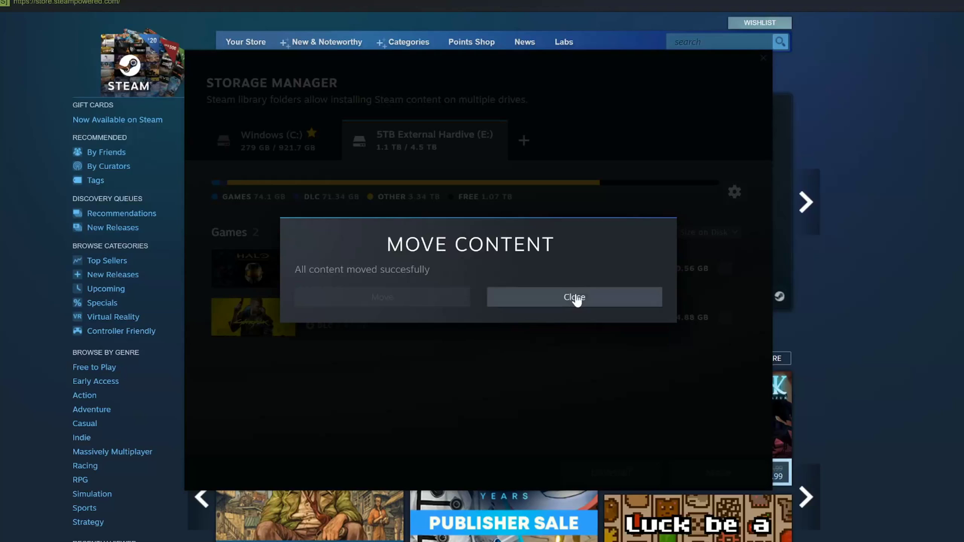
Step: Close the confirmation and list Windows (C:) games by Size on Disk, showing Splitgate at 12.78 GB
click(574, 298)
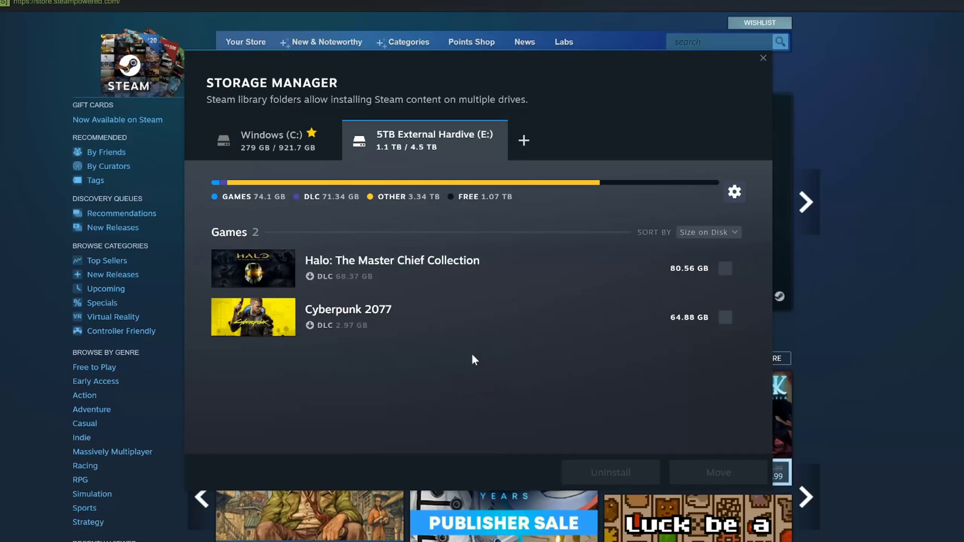
click(284, 148)
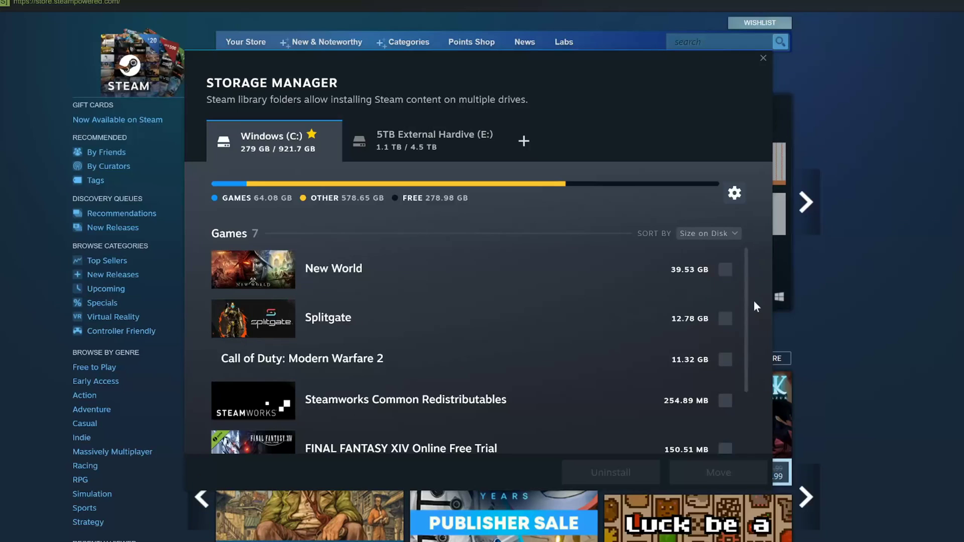
click(735, 235)
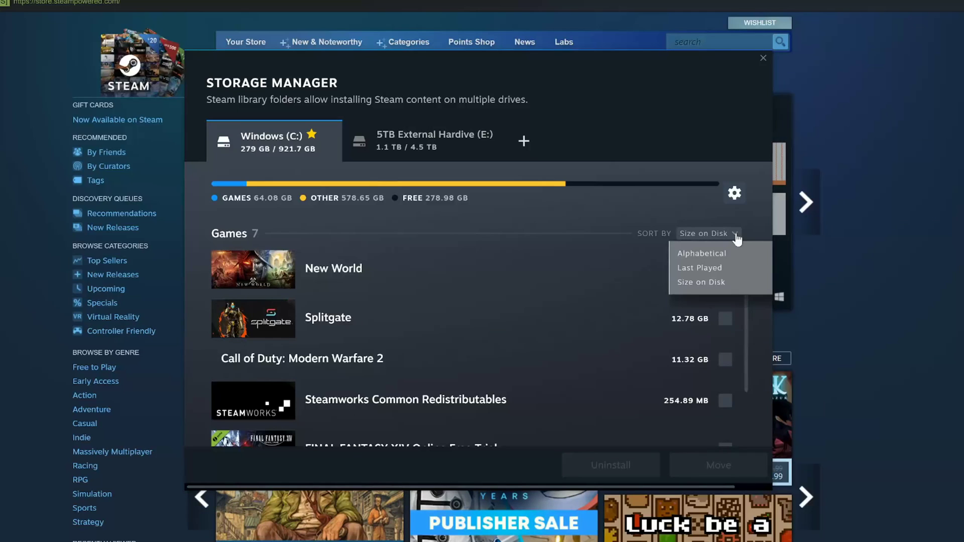
click(729, 285)
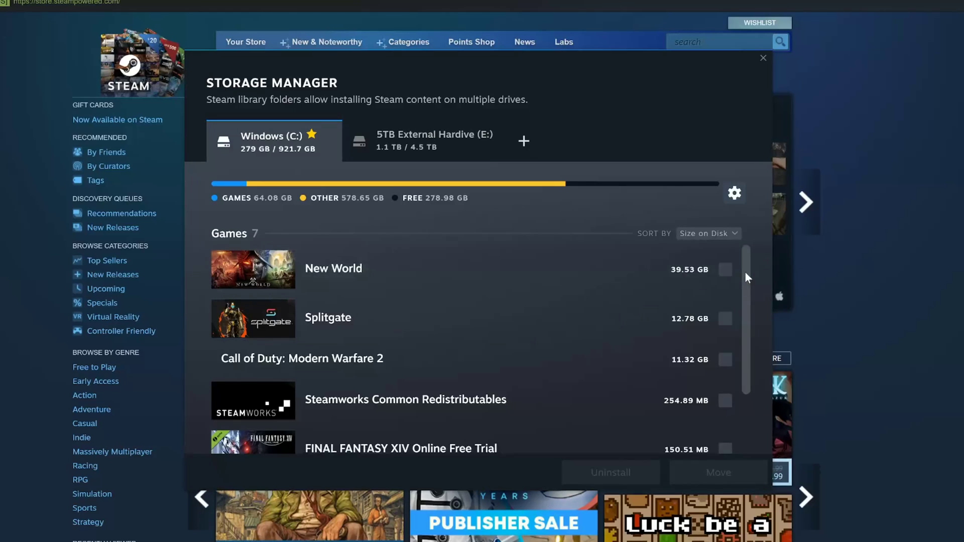